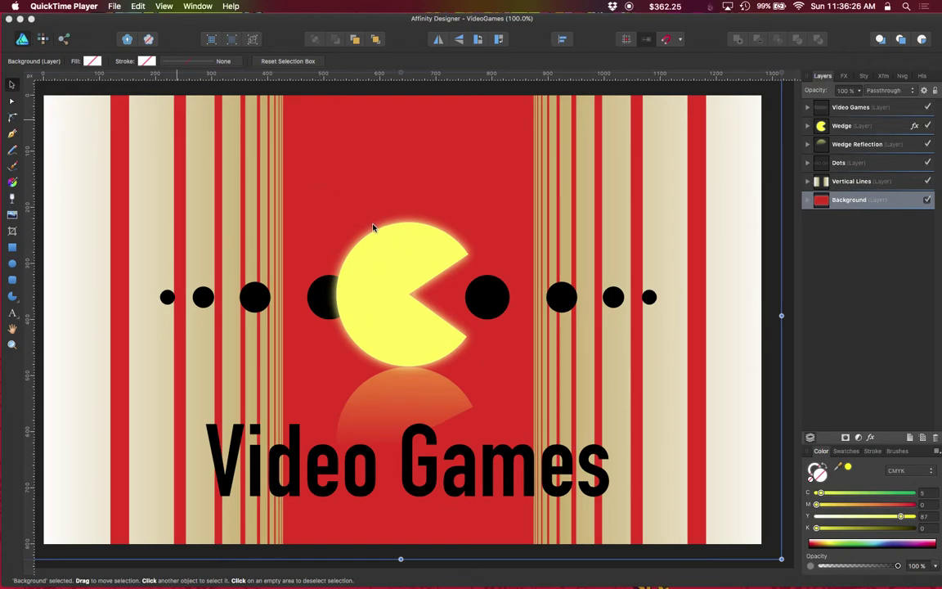
Step: Sample the dots' near-black into the Pac-Man wedge's fill, then return the wedge to yellow
{"action": "left_click", "coordinate": [420, 275]}
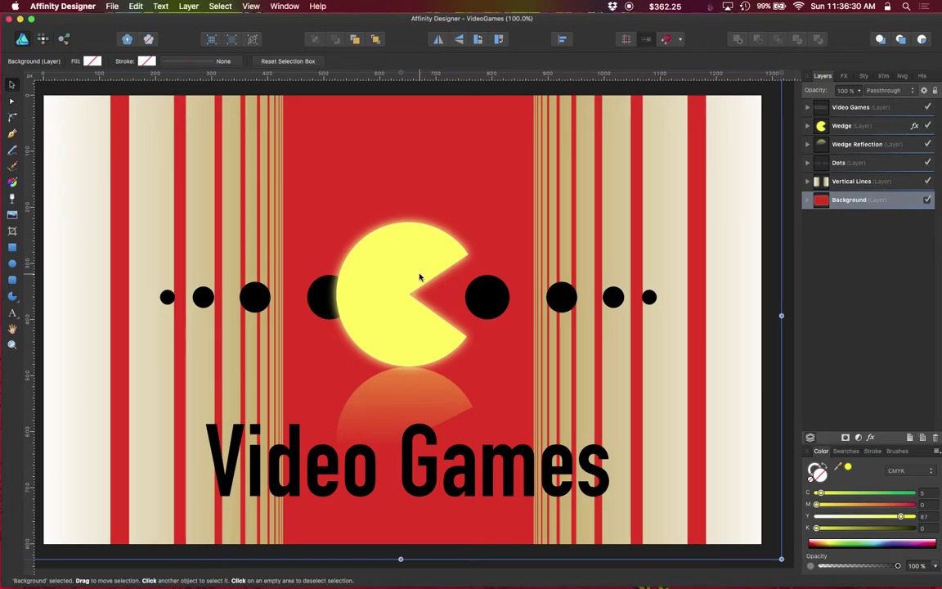
{"action": "left_click", "coordinate": [841, 125]}
{"action": "double_click", "coordinate": [369, 256]}
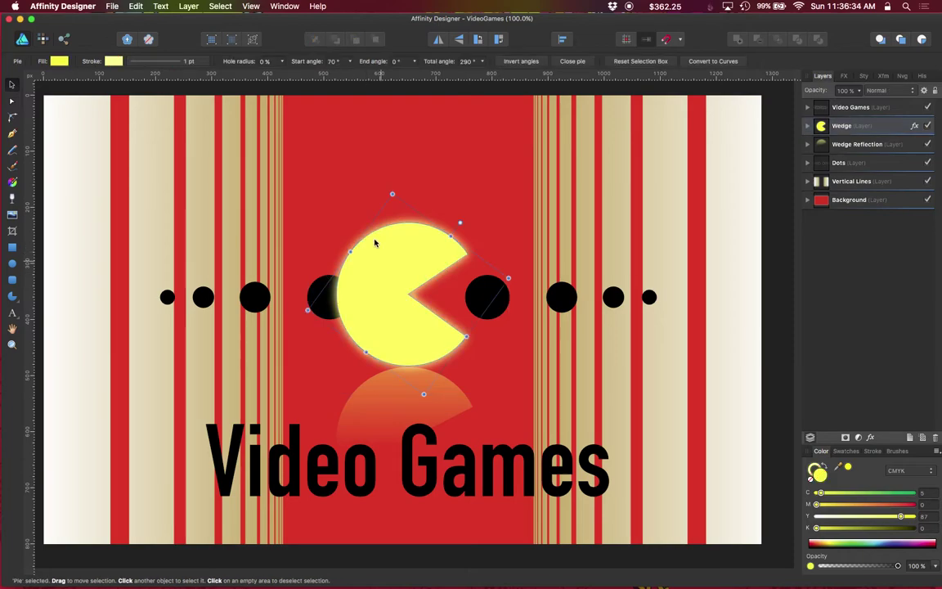
{"action": "left_click", "coordinate": [59, 63]}
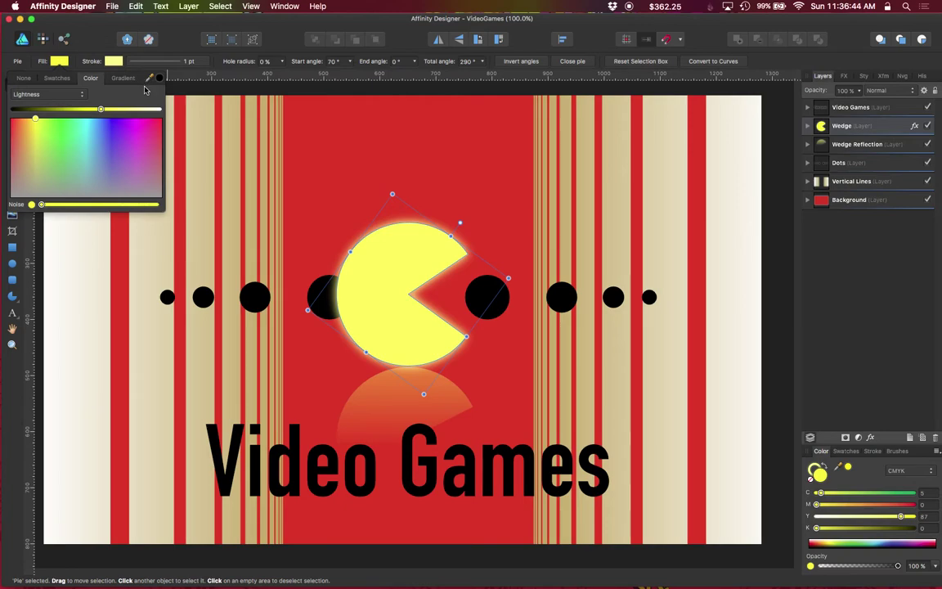
{"action": "left_click_drag", "start_coordinate": [149, 80], "coordinate": [148, 83]}
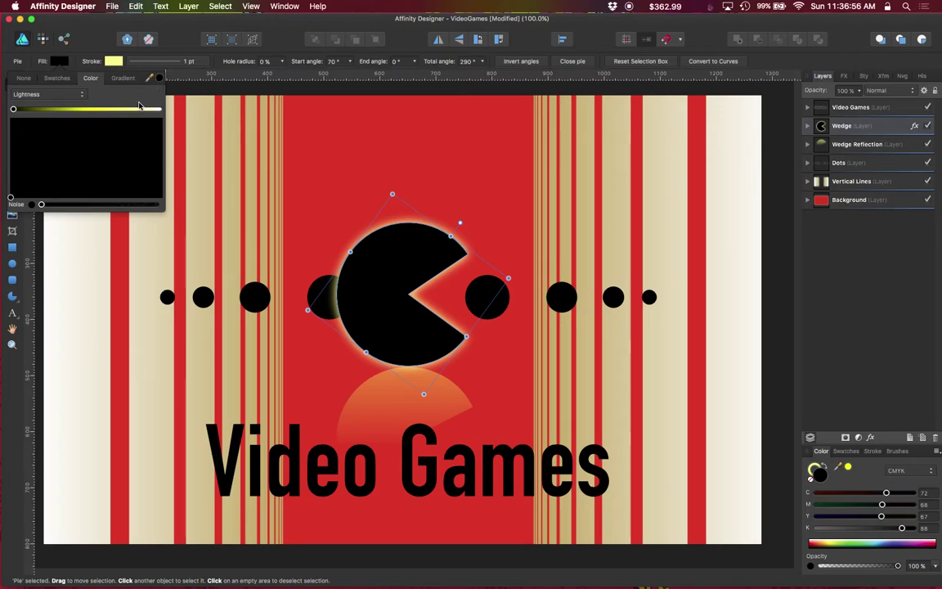
{"action": "left_click", "coordinate": [139, 106]}
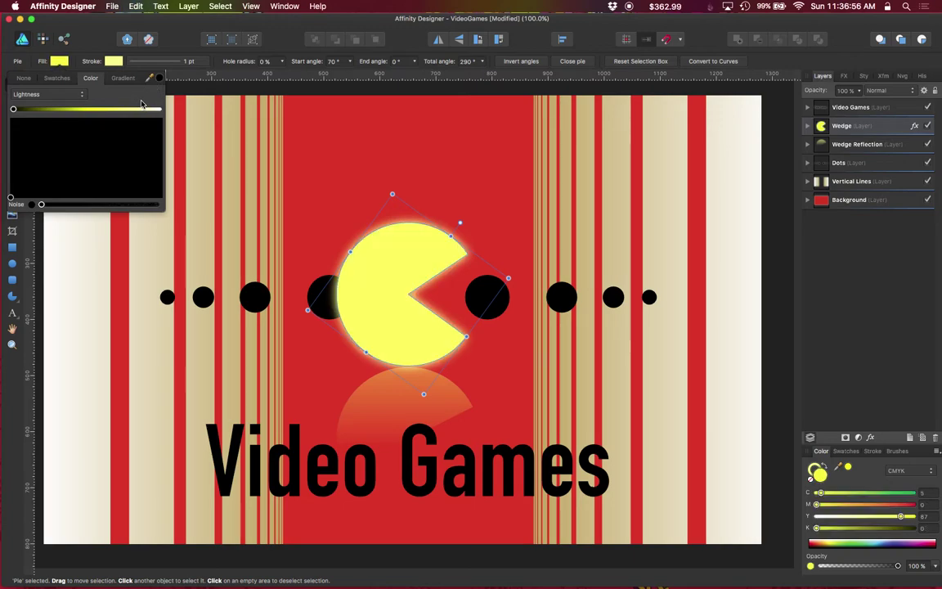
Step: Eyedropper the red background colour into the wedge's fill sampler
{"action": "left_click", "coordinate": [59, 64]}
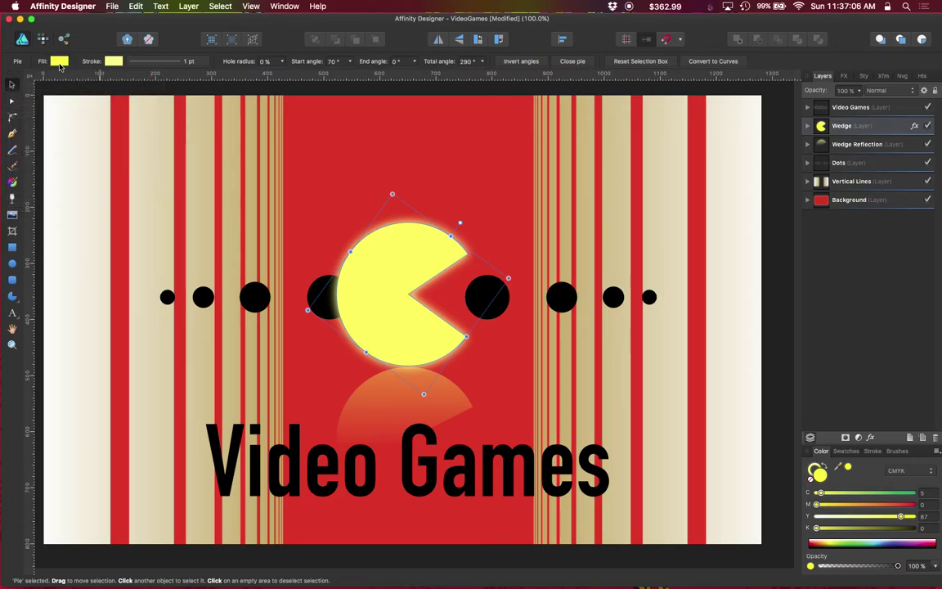
{"action": "left_click", "coordinate": [59, 66]}
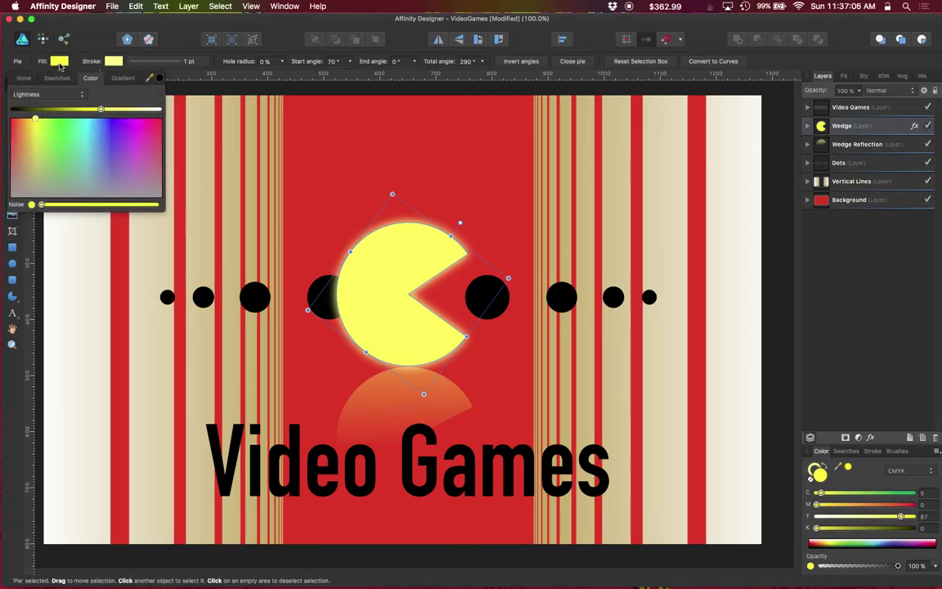
{"action": "left_click", "coordinate": [149, 79]}
{"action": "left_click_drag", "start_coordinate": [149, 78], "coordinate": [313, 250]}
{"action": "left_click", "coordinate": [490, 296]}
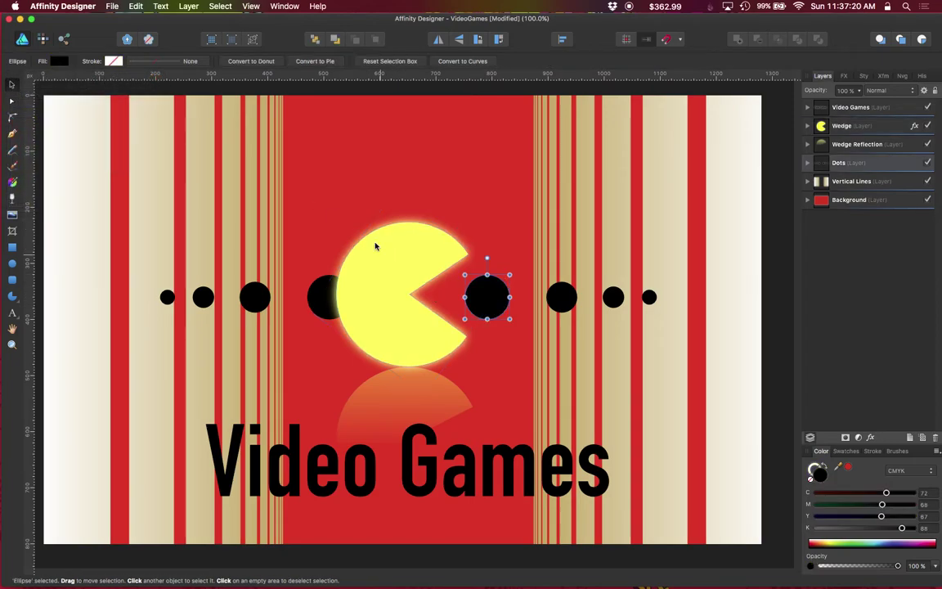
Step: Fill the dot with the sampled red background, then undo it
{"action": "left_click", "coordinate": [58, 60]}
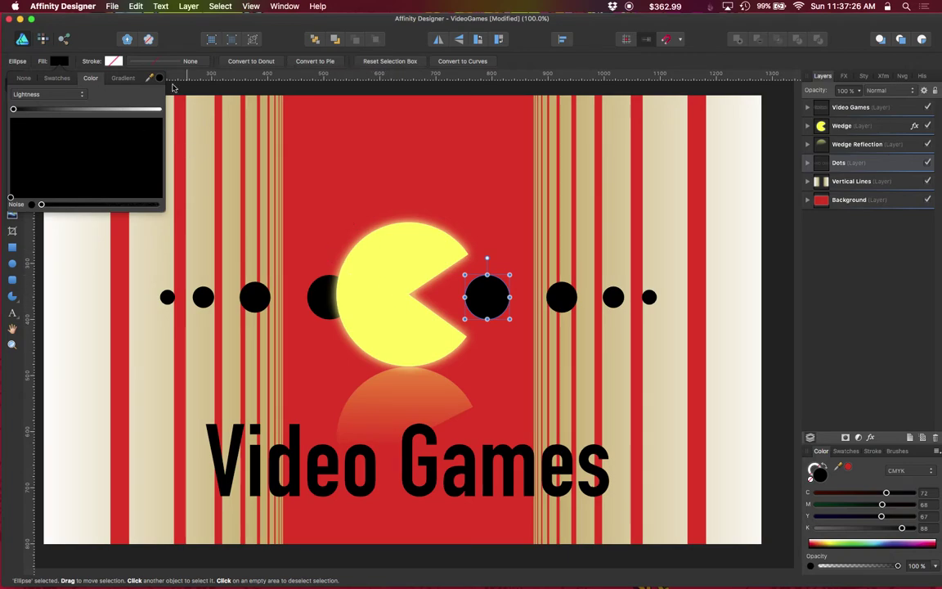
{"action": "left_click_drag", "start_coordinate": [150, 76], "coordinate": [439, 199]}
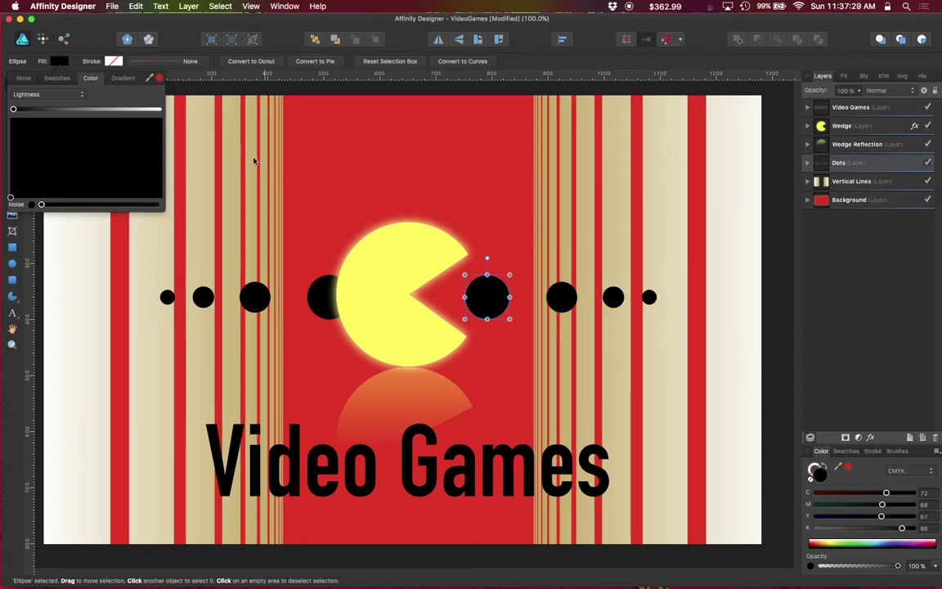
{"action": "left_click", "coordinate": [160, 79]}
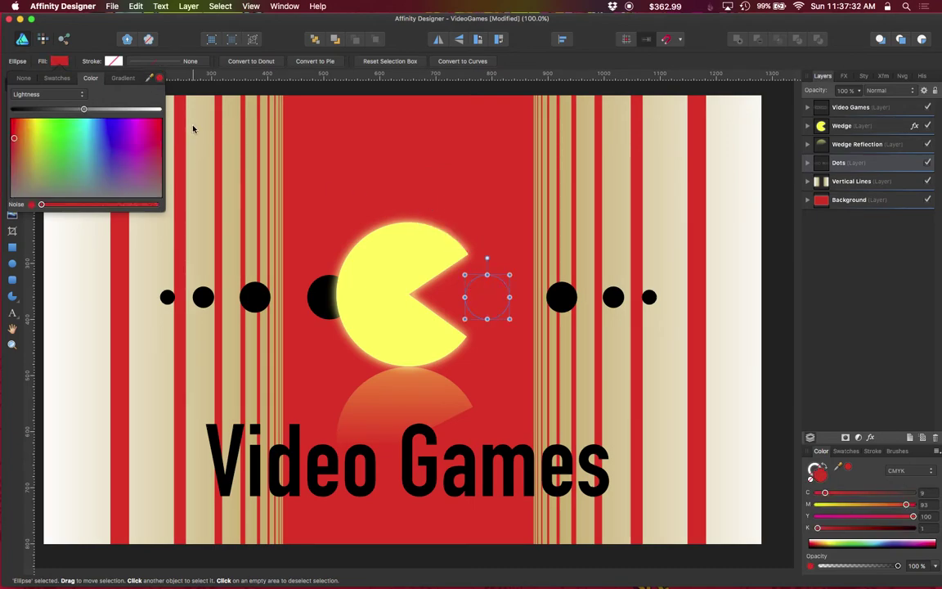
{"action": "key", "text": "super+z"}
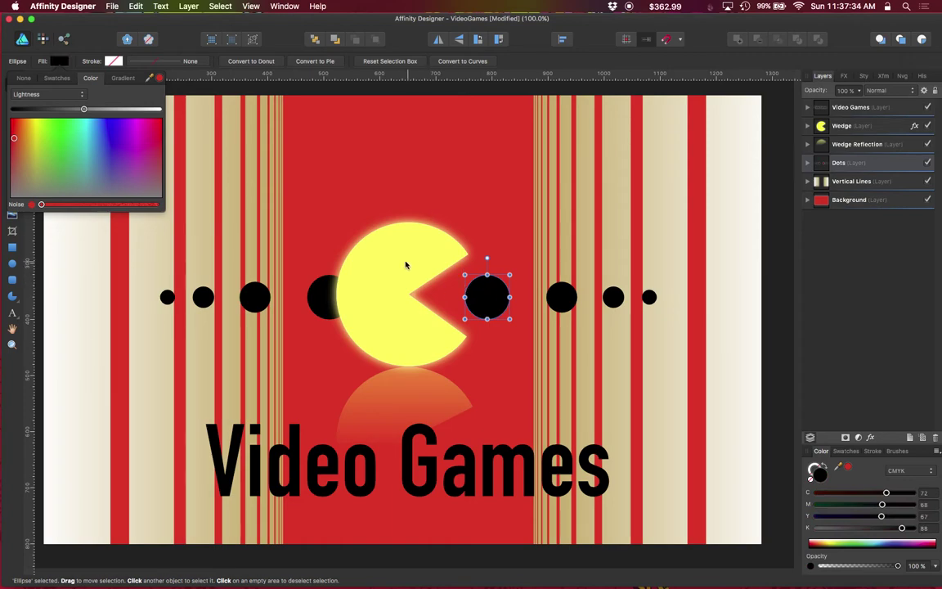
Step: Fill the dot right of the Pac-Man with the Pac-Man's sampled yellow
{"action": "left_click", "coordinate": [400, 271]}
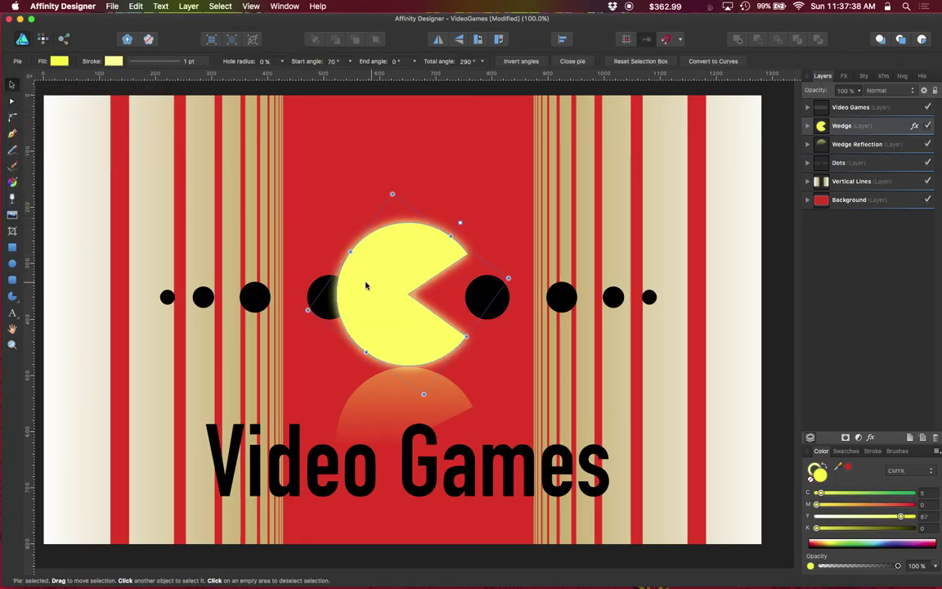
{"action": "left_click", "coordinate": [487, 316]}
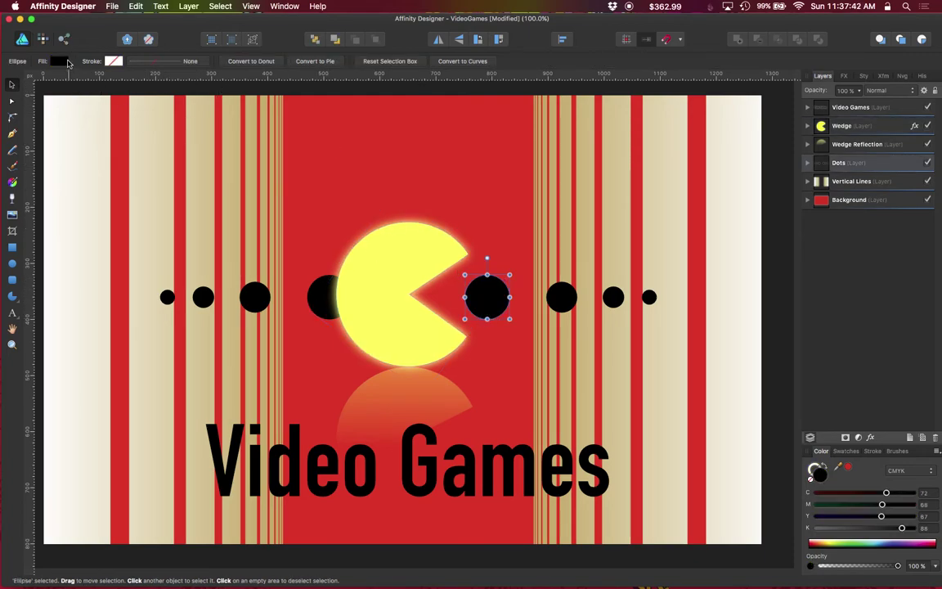
{"action": "left_click", "coordinate": [60, 62]}
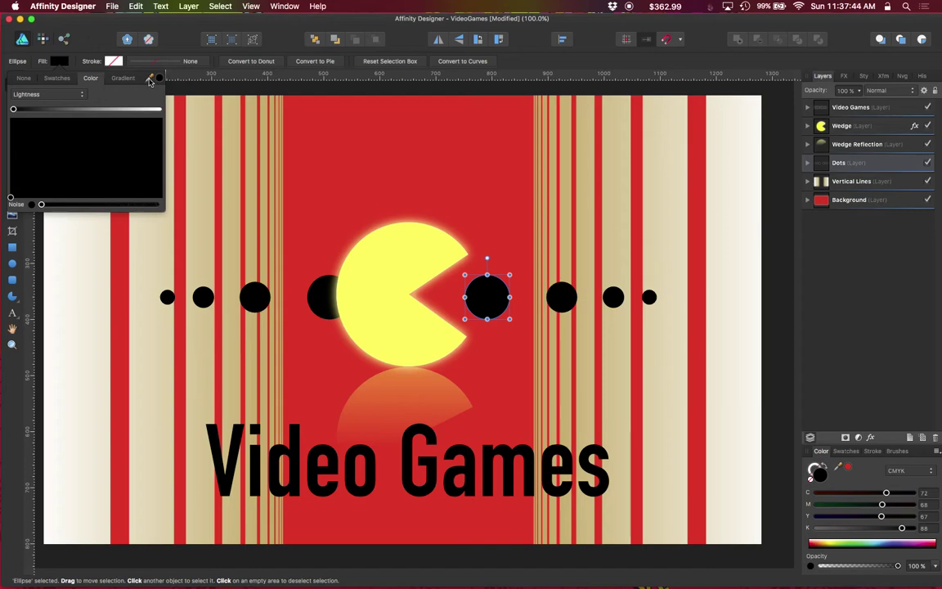
{"action": "left_click_drag", "start_coordinate": [150, 79], "coordinate": [370, 297]}
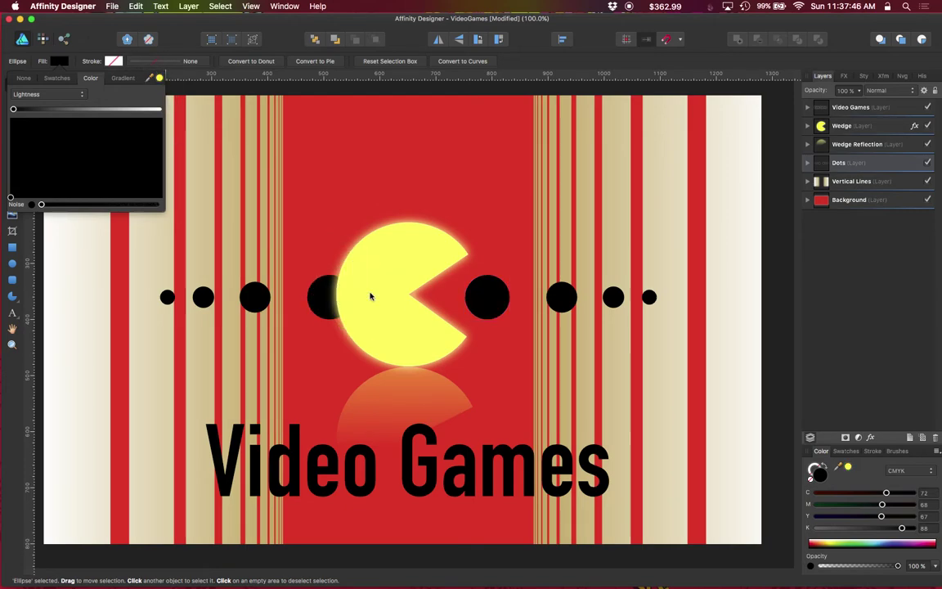
{"action": "left_click", "coordinate": [160, 78]}
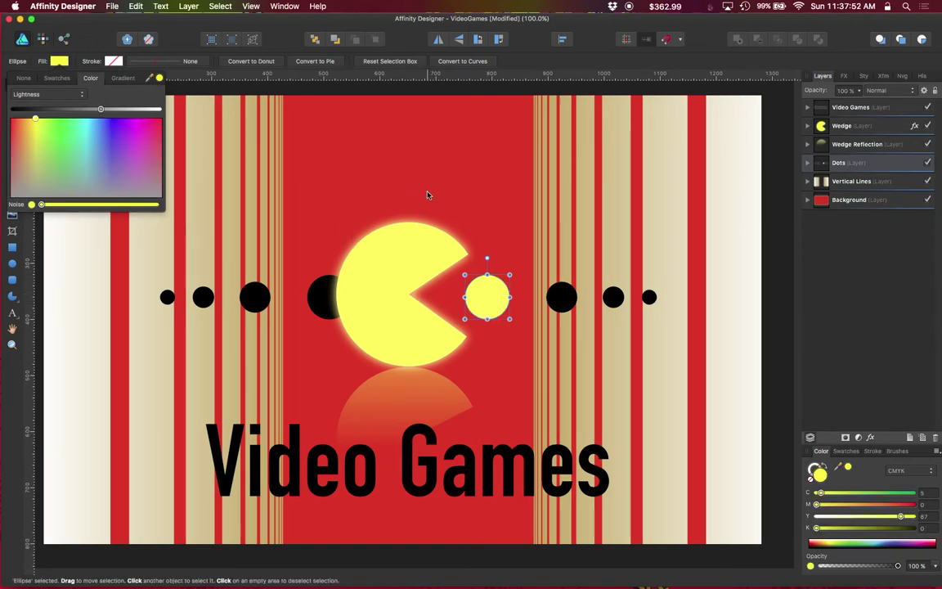
{"action": "left_click", "coordinate": [381, 258]}
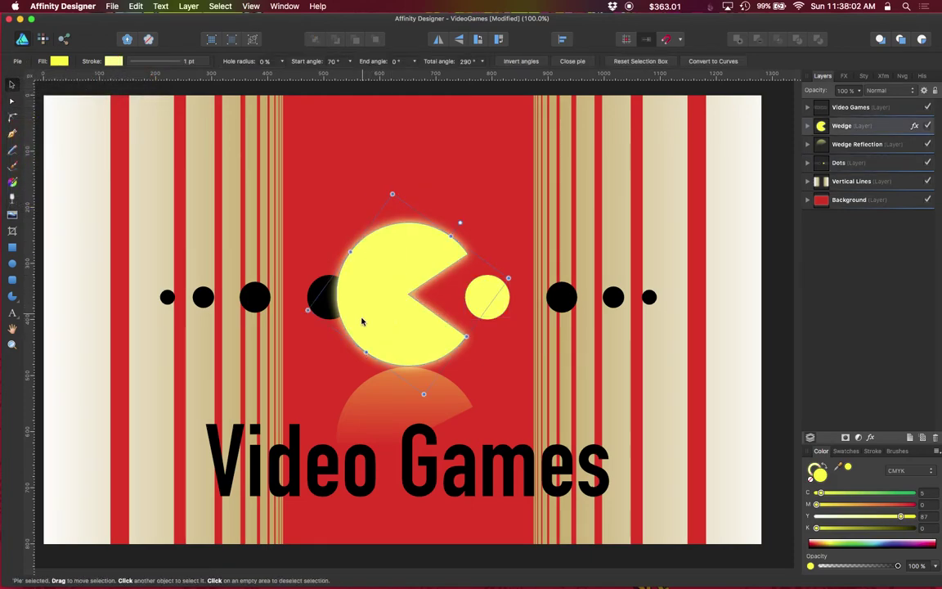
{"action": "left_click", "coordinate": [59, 61]}
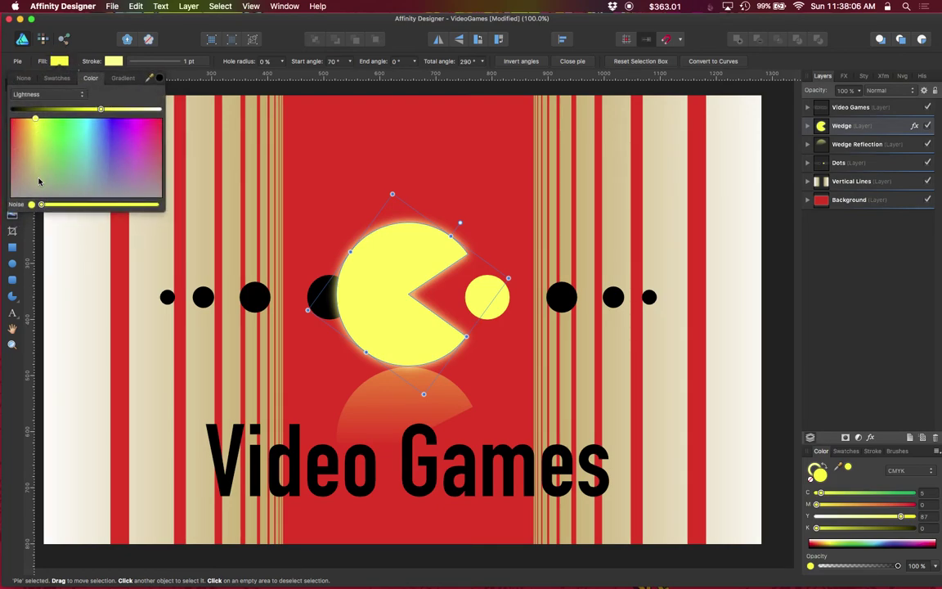
{"action": "left_click", "coordinate": [103, 58]}
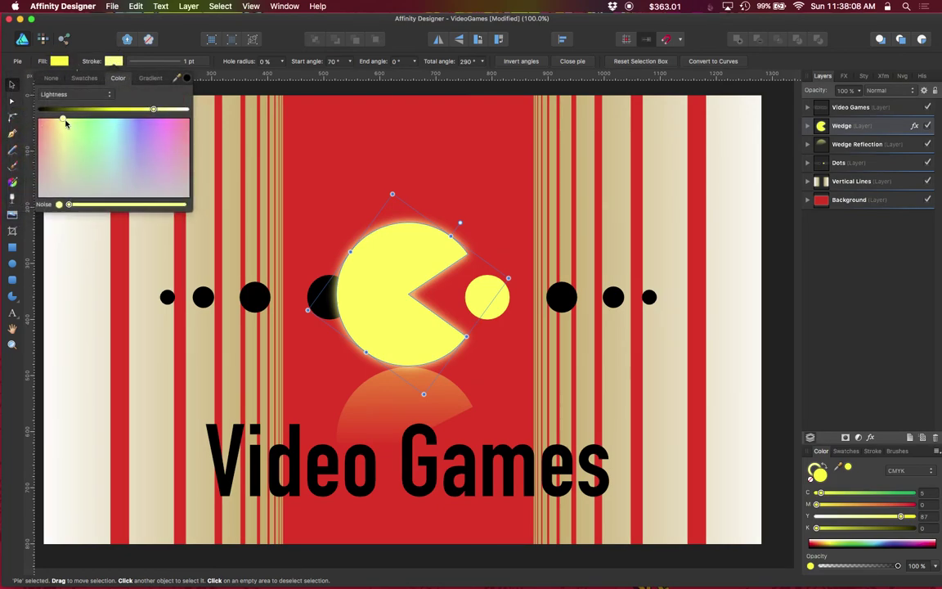
{"action": "left_click", "coordinate": [148, 60]}
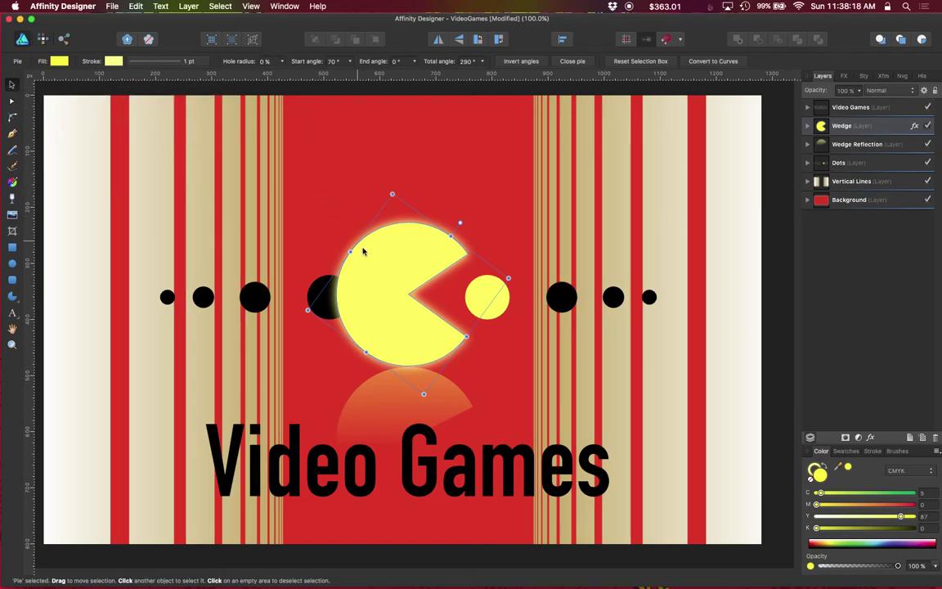
Step: Create a style from the glowing Pac-Man wedge and rename it 'Yellow Glow'
{"action": "right_click", "coordinate": [379, 278]}
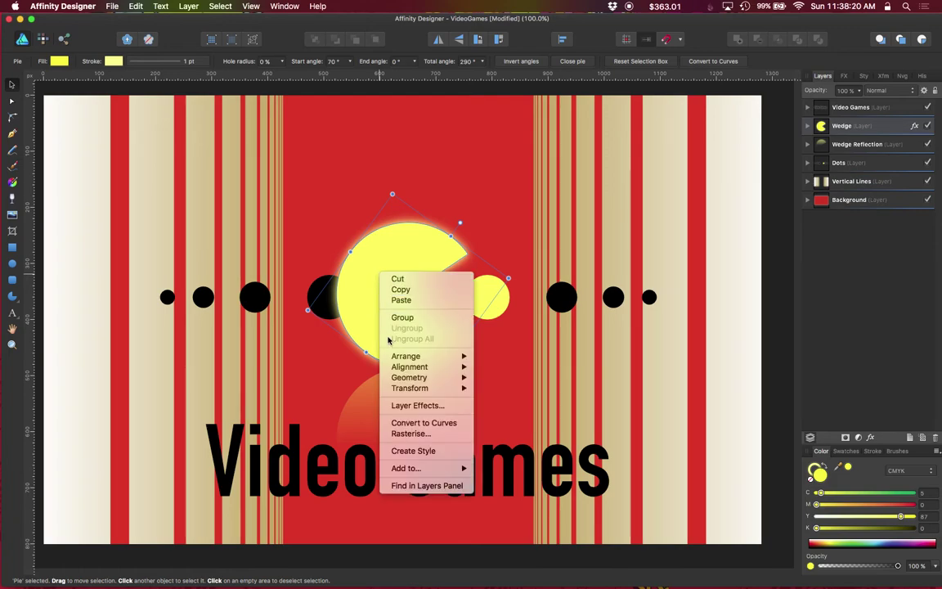
{"action": "left_click", "coordinate": [402, 451]}
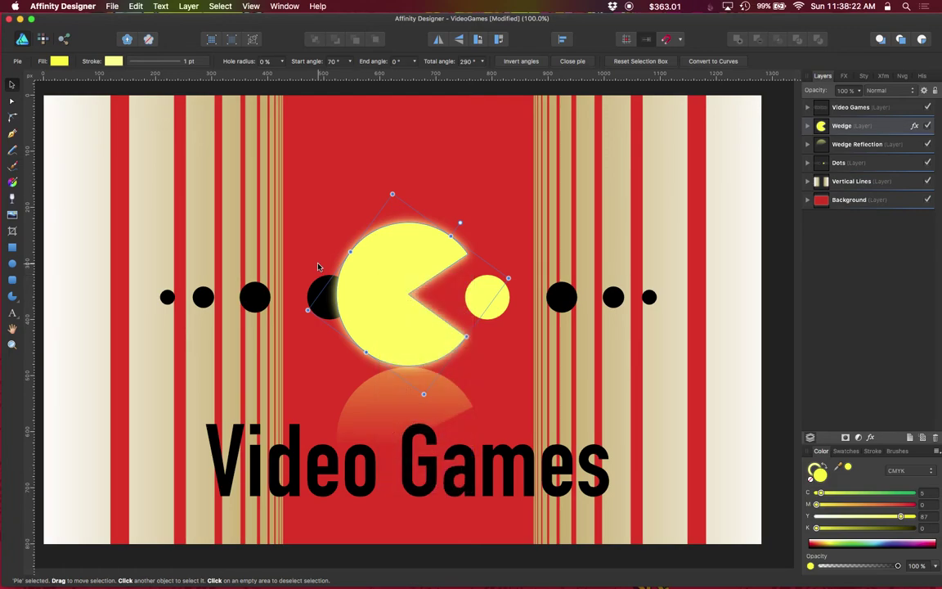
{"action": "left_click", "coordinate": [865, 76]}
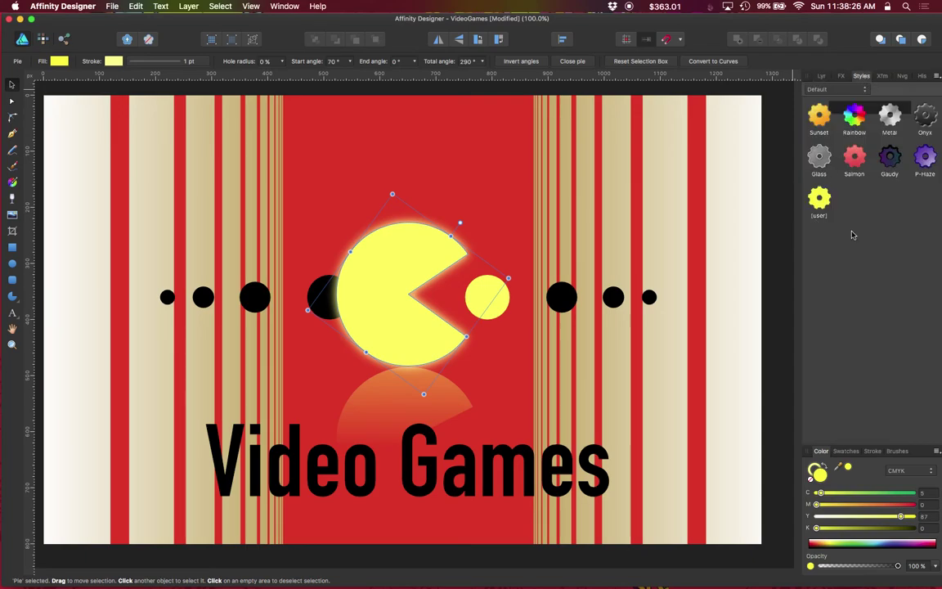
{"action": "right_click", "coordinate": [816, 203]}
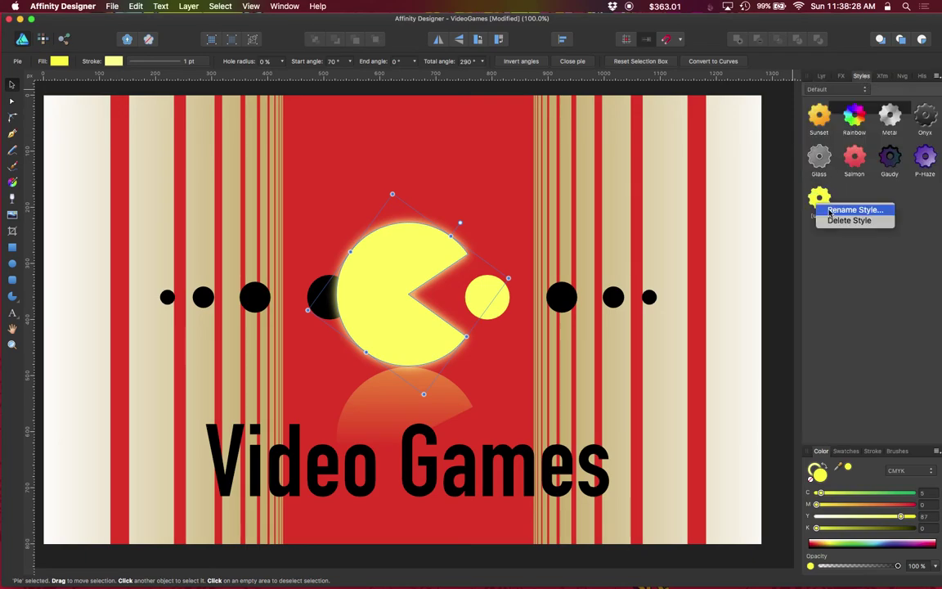
{"action": "left_click", "coordinate": [830, 213]}
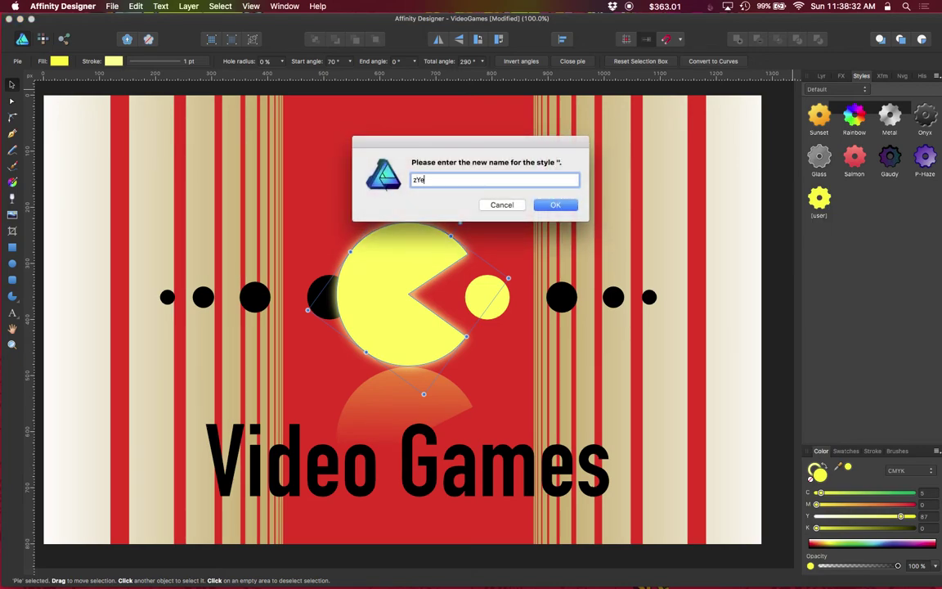
{"action": "type", "text": "Yellow Glow"}
{"action": "key", "text": "Return"}
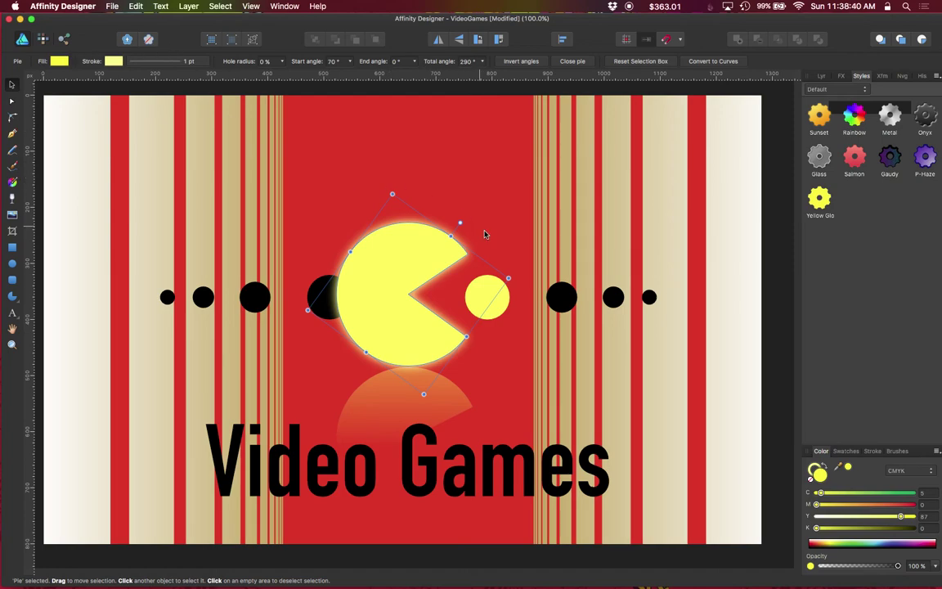
Step: Apply the Yellow Glow style to the four dots right of the Pac-Man
{"action": "left_click", "coordinate": [495, 303]}
{"action": "left_click", "coordinate": [559, 298], "text": "shift"}
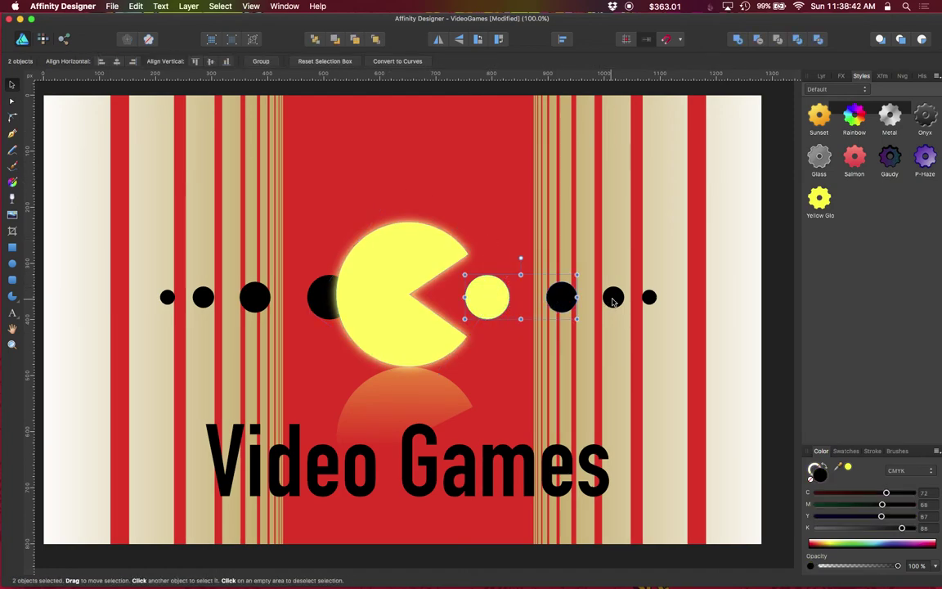
{"action": "left_click", "coordinate": [613, 297], "text": "shift"}
{"action": "left_click", "coordinate": [652, 298], "text": "shift"}
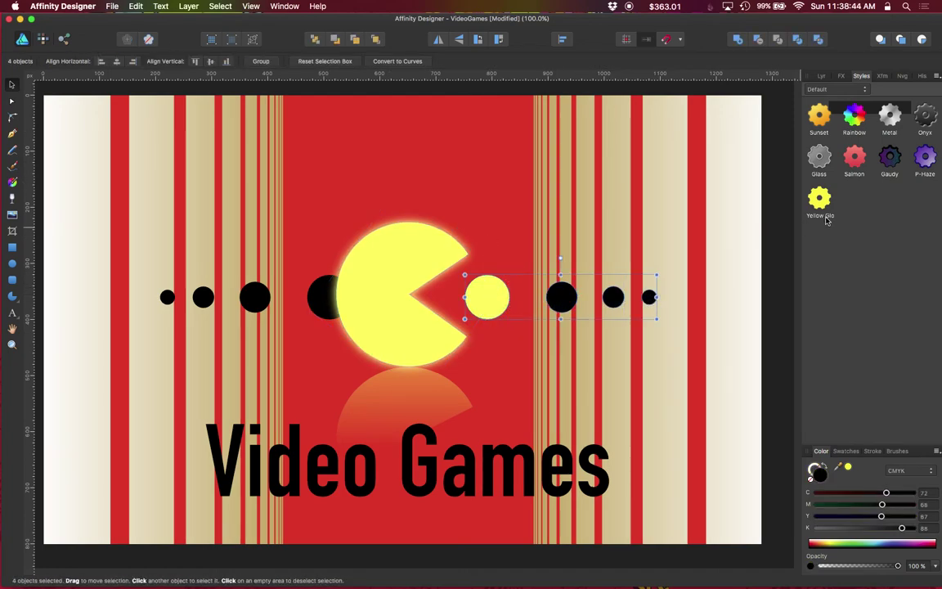
{"action": "left_click", "coordinate": [820, 199]}
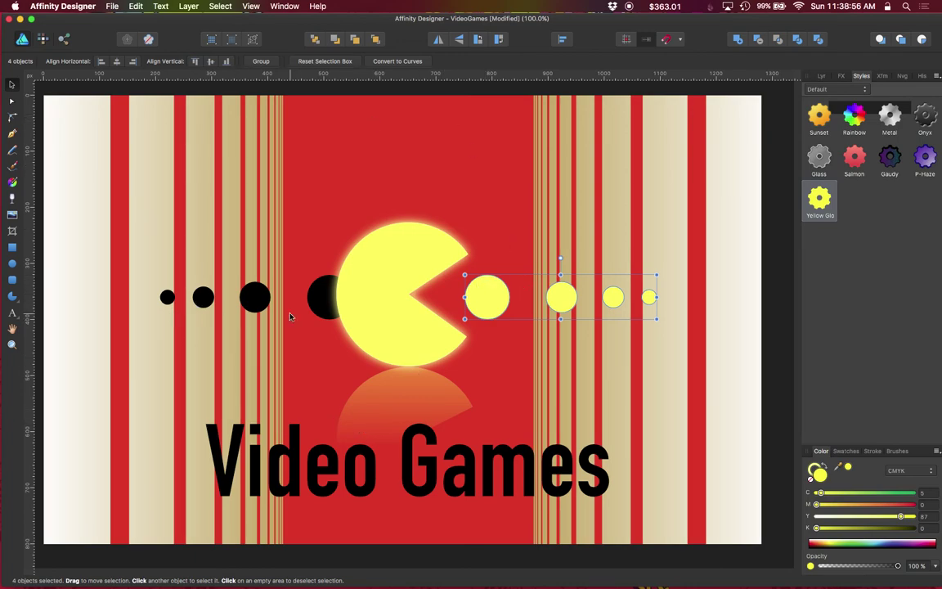
Step: Apply the Yellow Glow style to the four dots left of the Pac-Man
{"action": "left_click", "coordinate": [321, 303]}
{"action": "left_click", "coordinate": [256, 300], "text": "shift"}
{"action": "left_click", "coordinate": [202, 298], "text": "shift"}
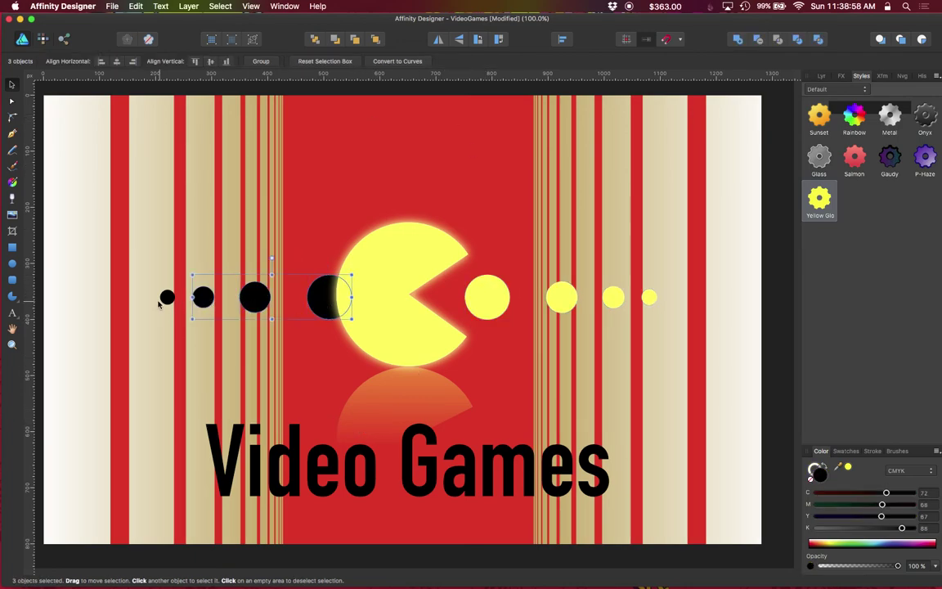
{"action": "left_click", "coordinate": [166, 299], "text": "shift"}
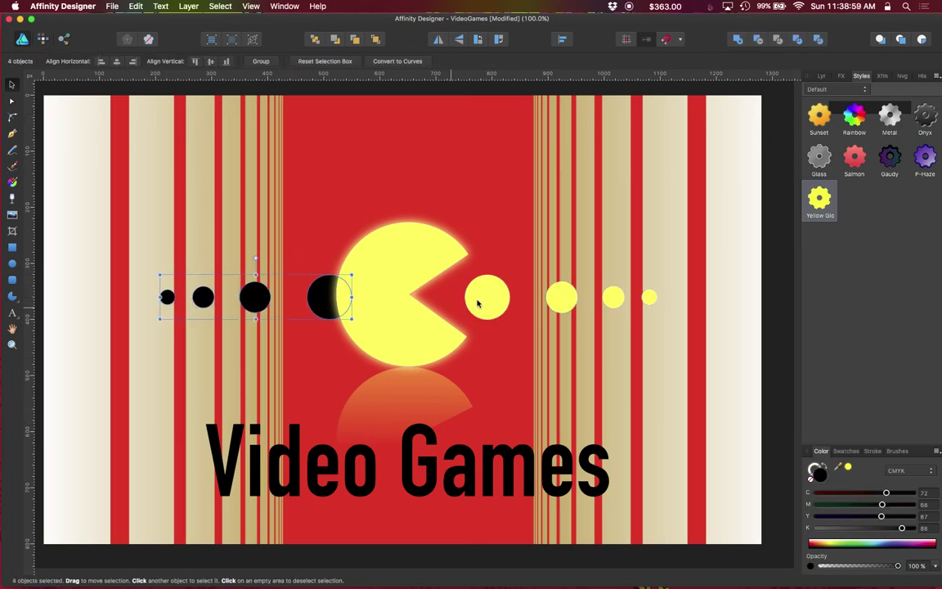
{"action": "left_click", "coordinate": [820, 201]}
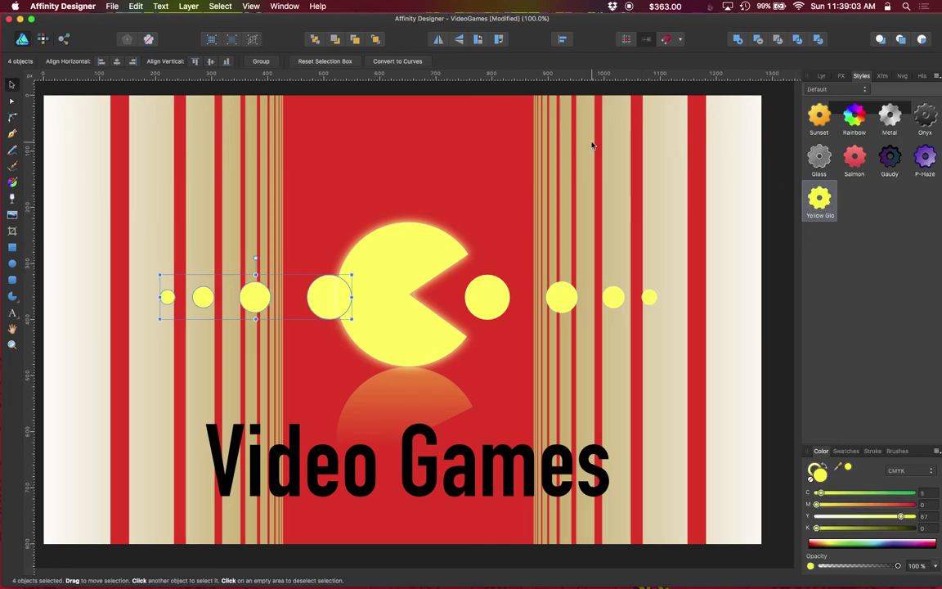